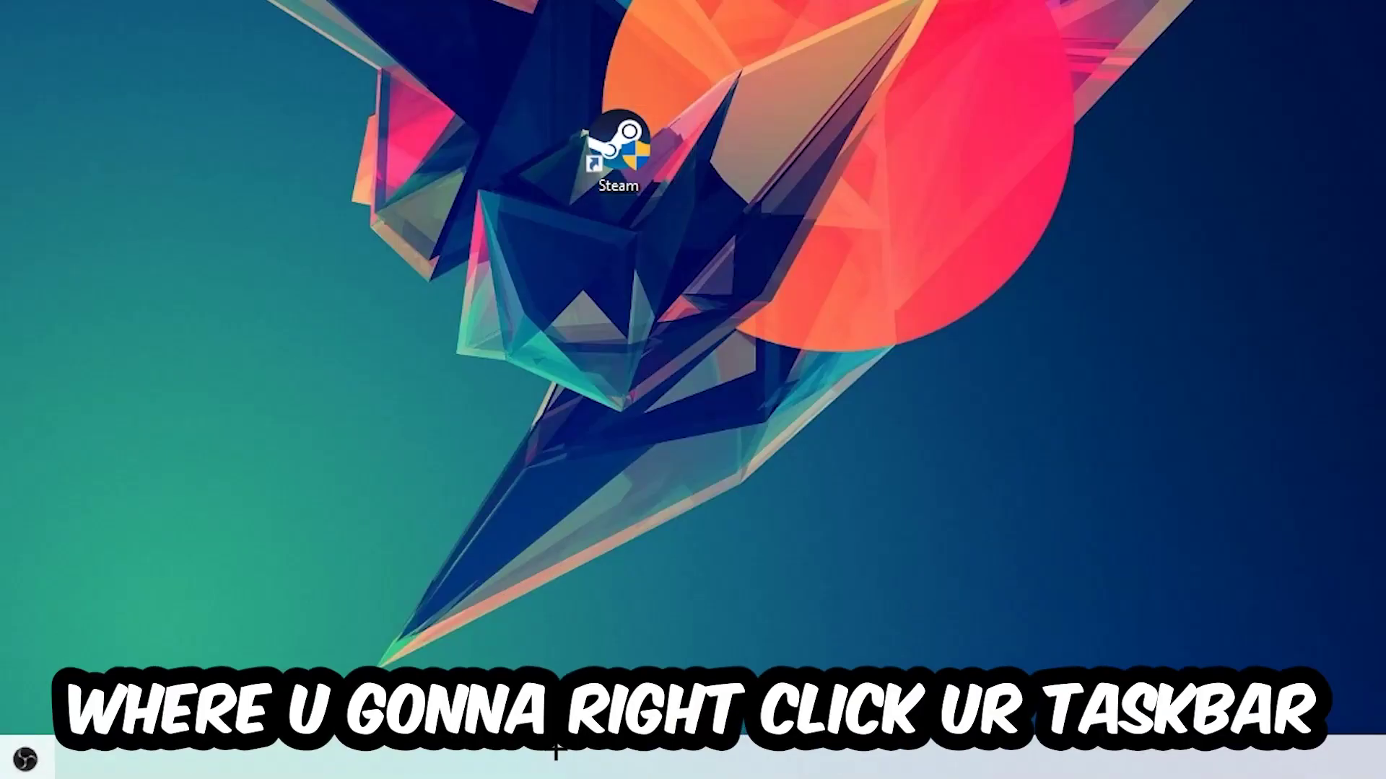
# Step: Launch Task Manager from the taskbar and maximize it with full process details
pyautogui.rightClick(623, 764)
pyautogui.click(647, 630)
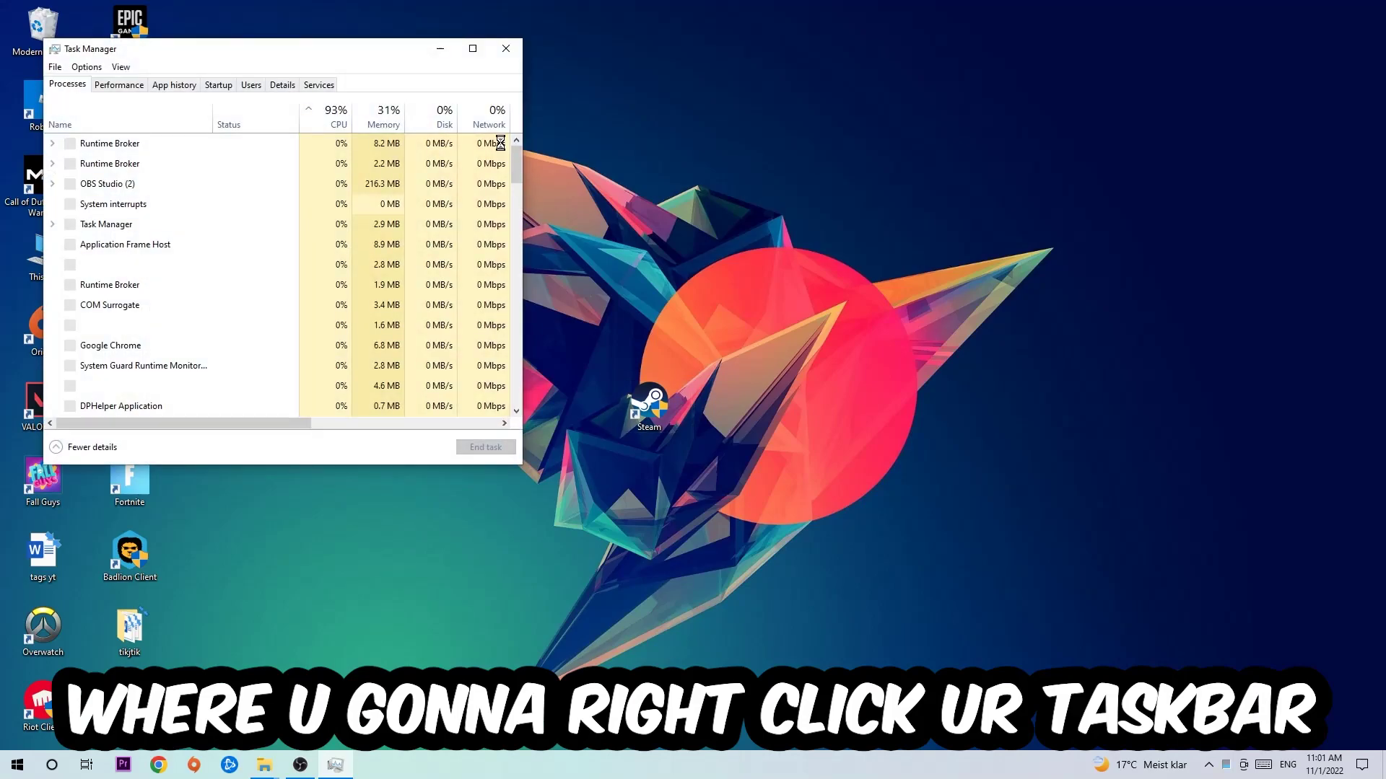
pyautogui.click(468, 9)
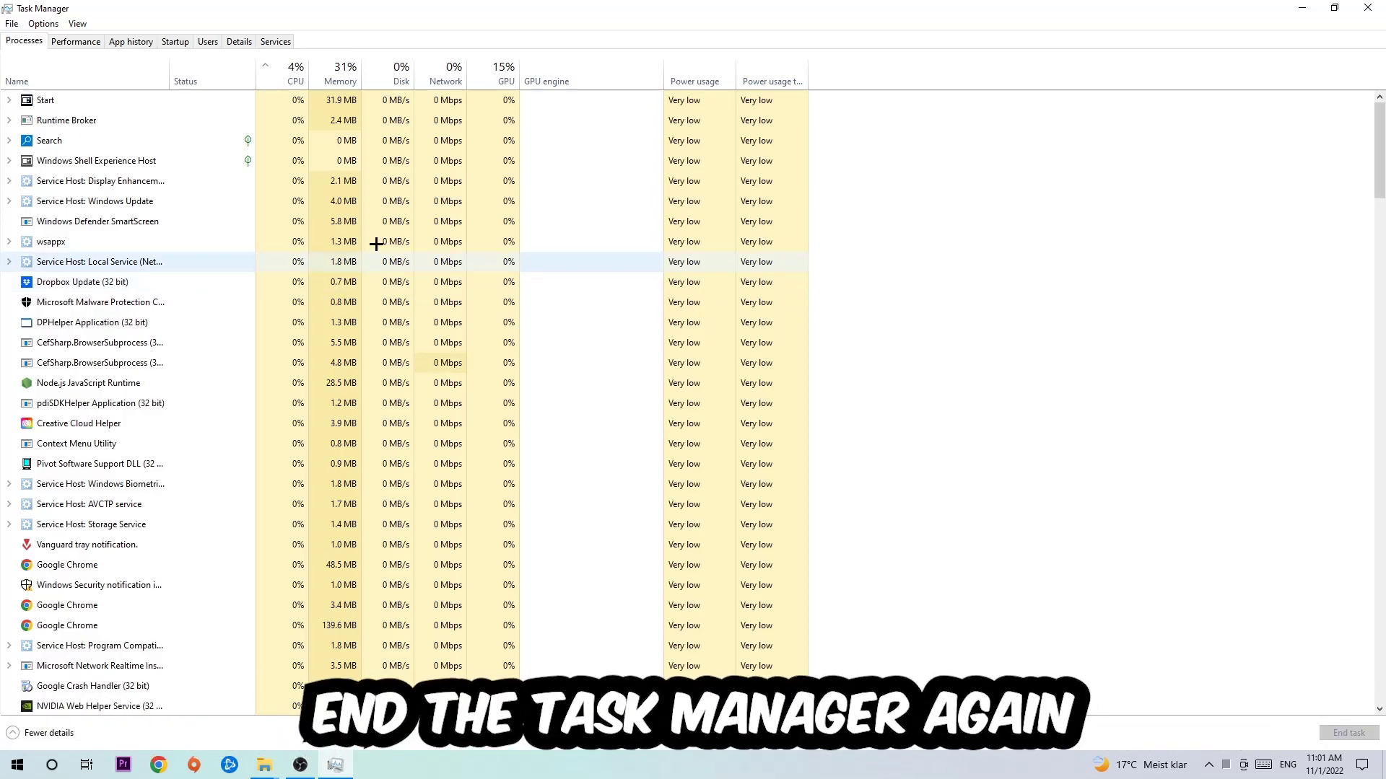
# Step: Close Task Manager and open Display settings from the desktop context menu
pyautogui.click(1367, 8)
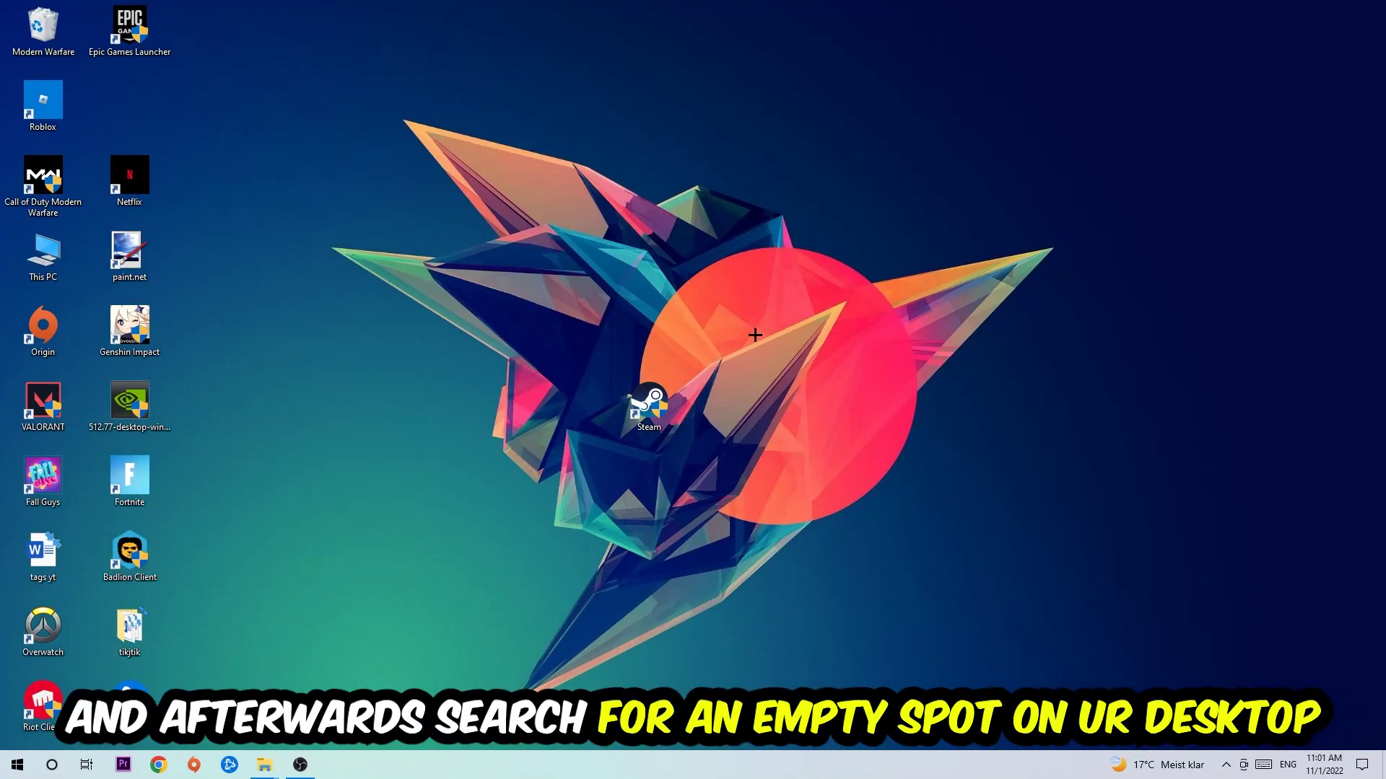
pyautogui.rightClick(884, 186)
pyautogui.moveTo(597, 156)
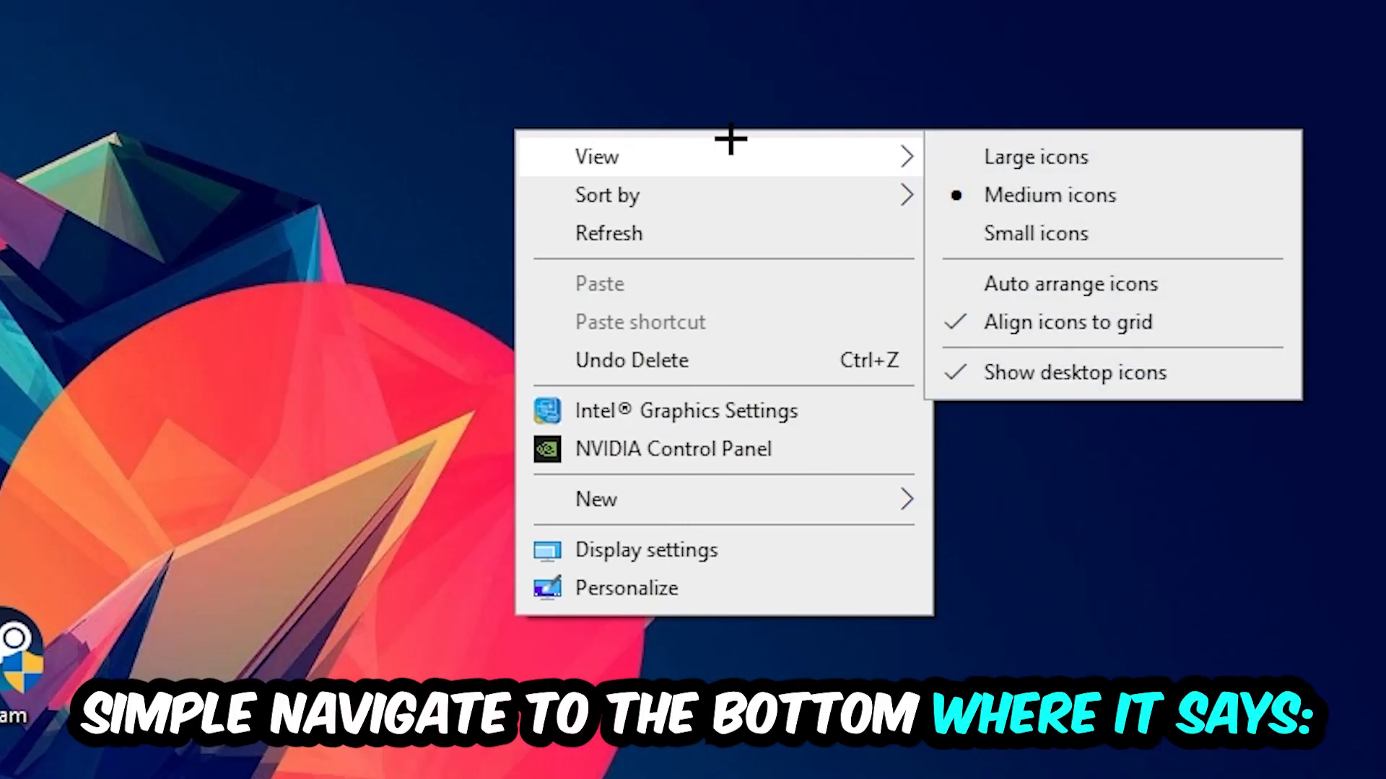
pyautogui.click(701, 545)
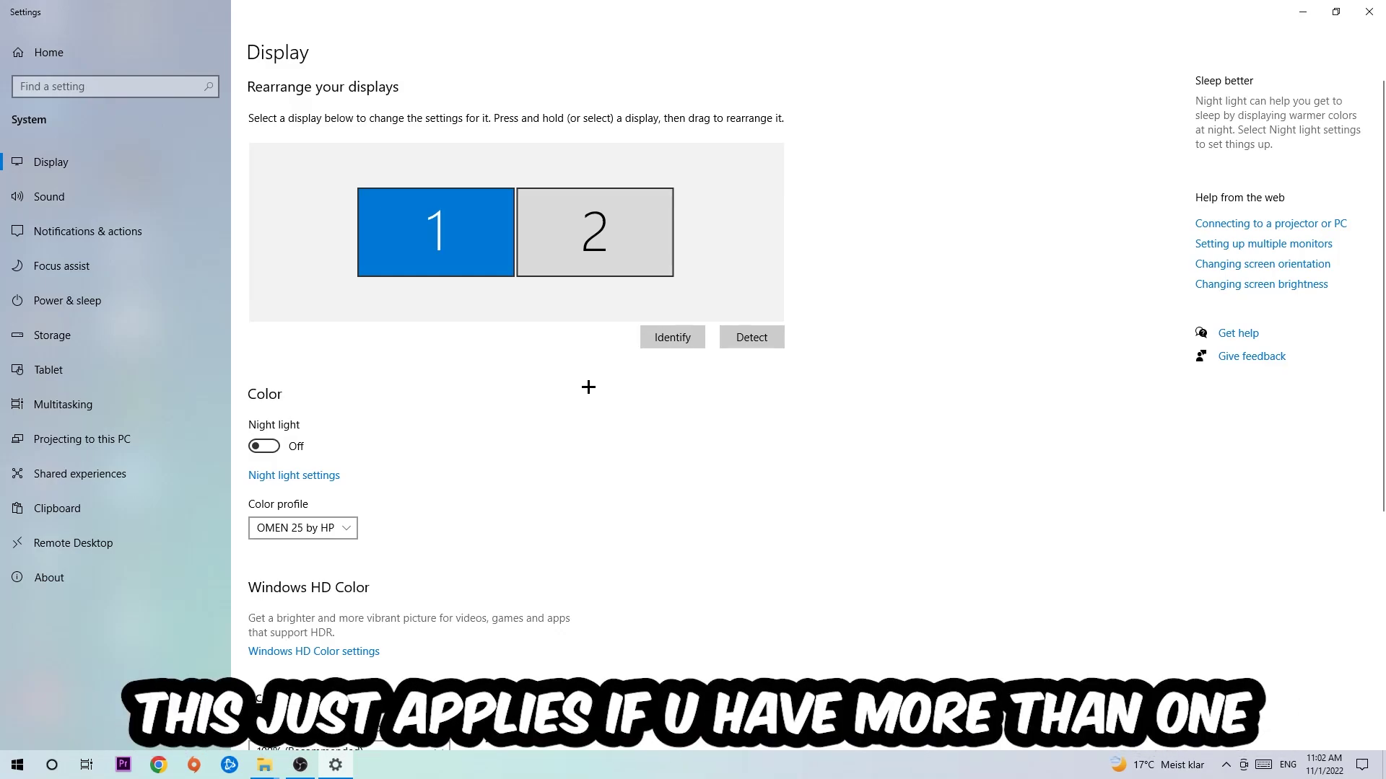
pyautogui.click(662, 339)
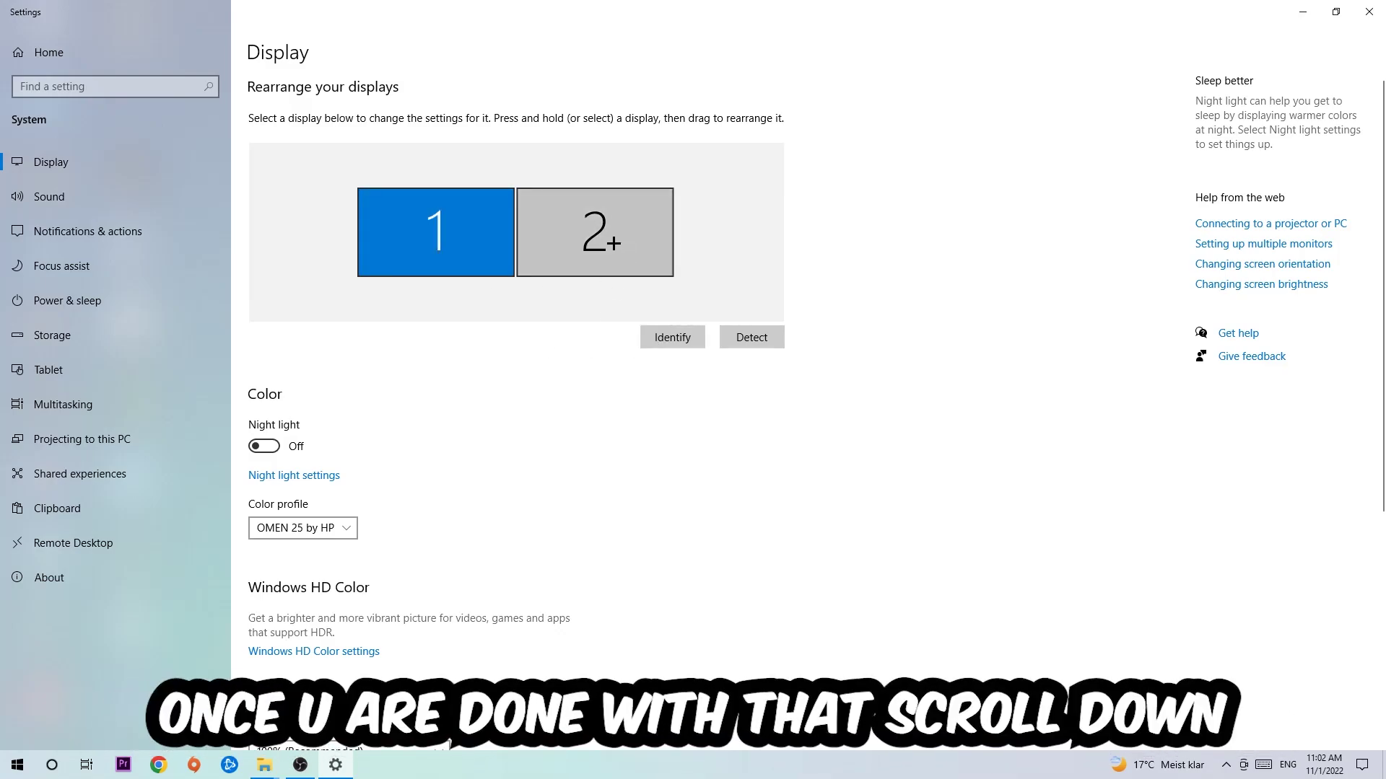
pyautogui.scroll(-5, 612, 244)
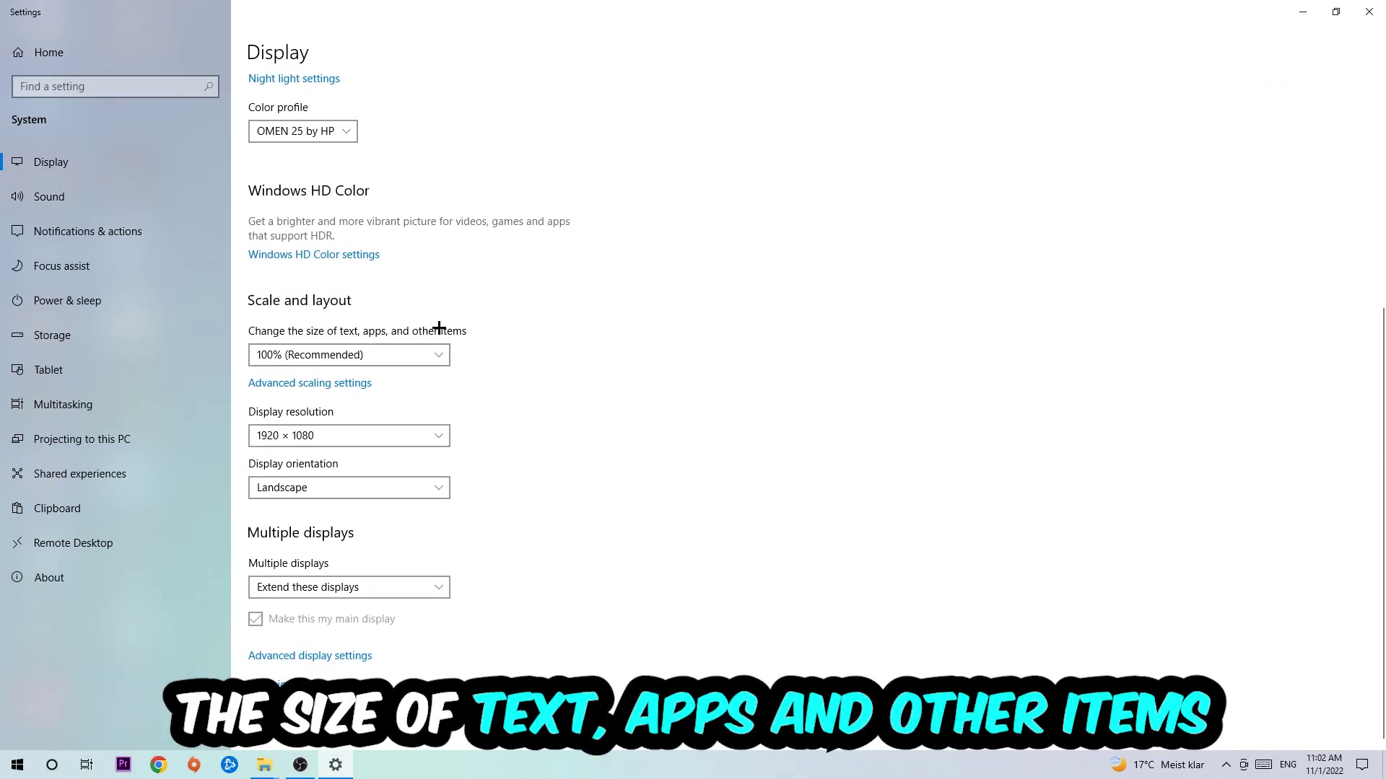
# Step: Keep display scaling at 100% and resolution at 1920 × 1080, then close Settings
pyautogui.click(444, 356)
pyautogui.click(533, 287)
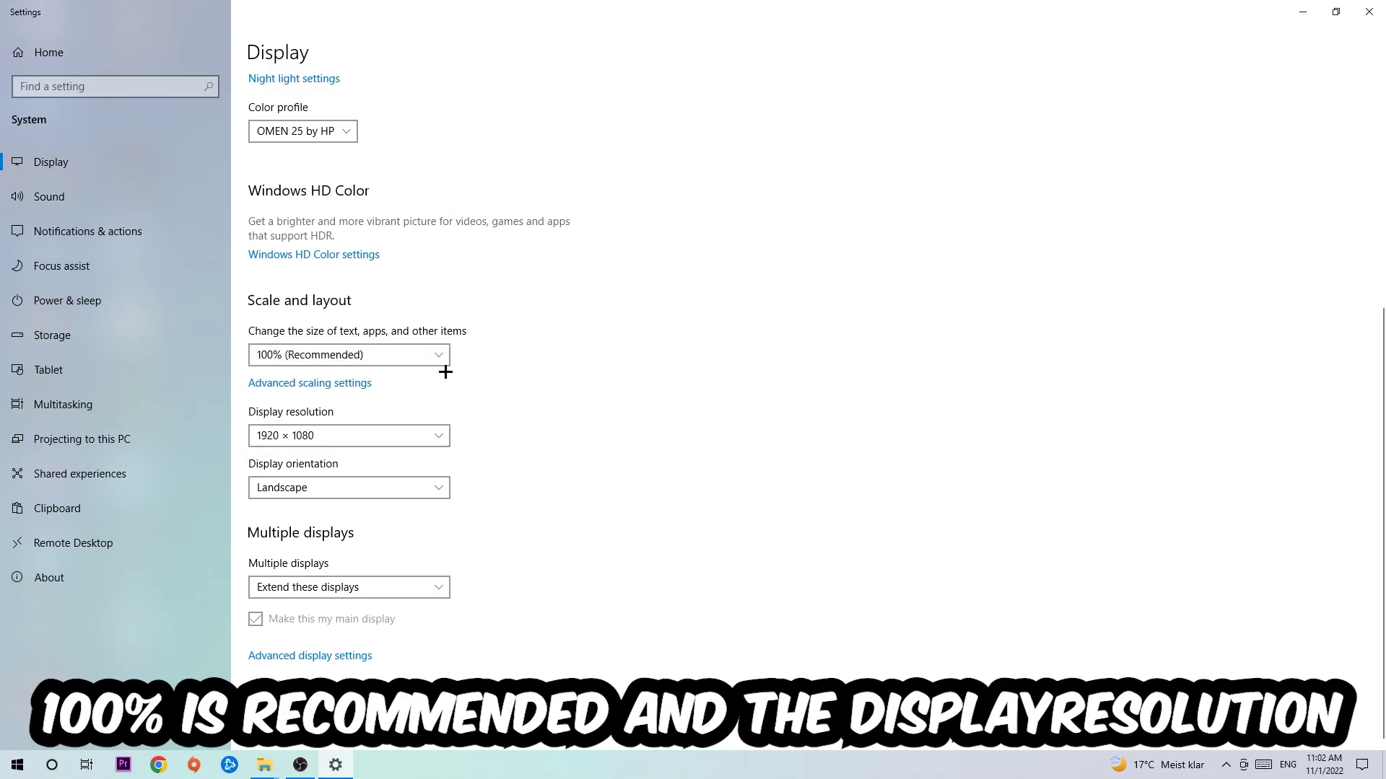
pyautogui.click(375, 434)
pyautogui.click(515, 356)
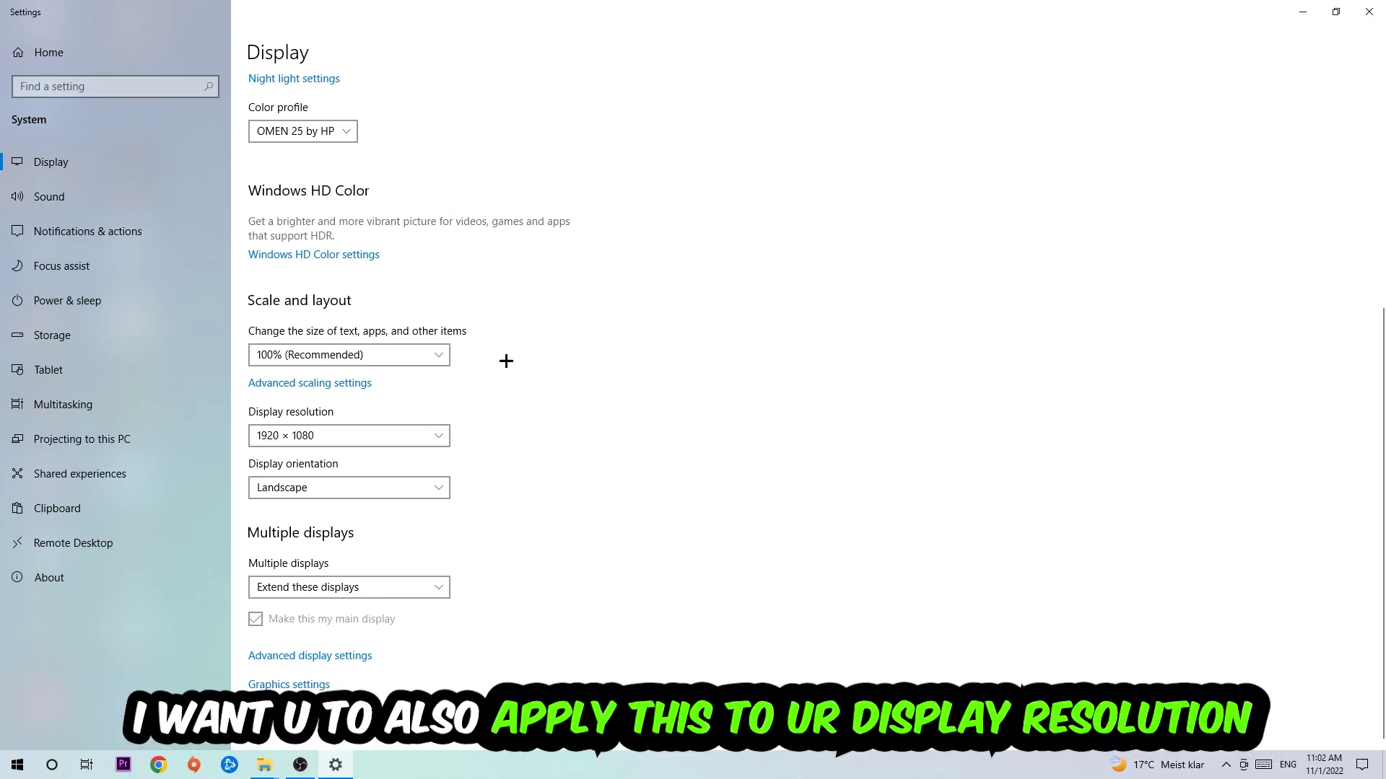
pyautogui.click(1369, 11)
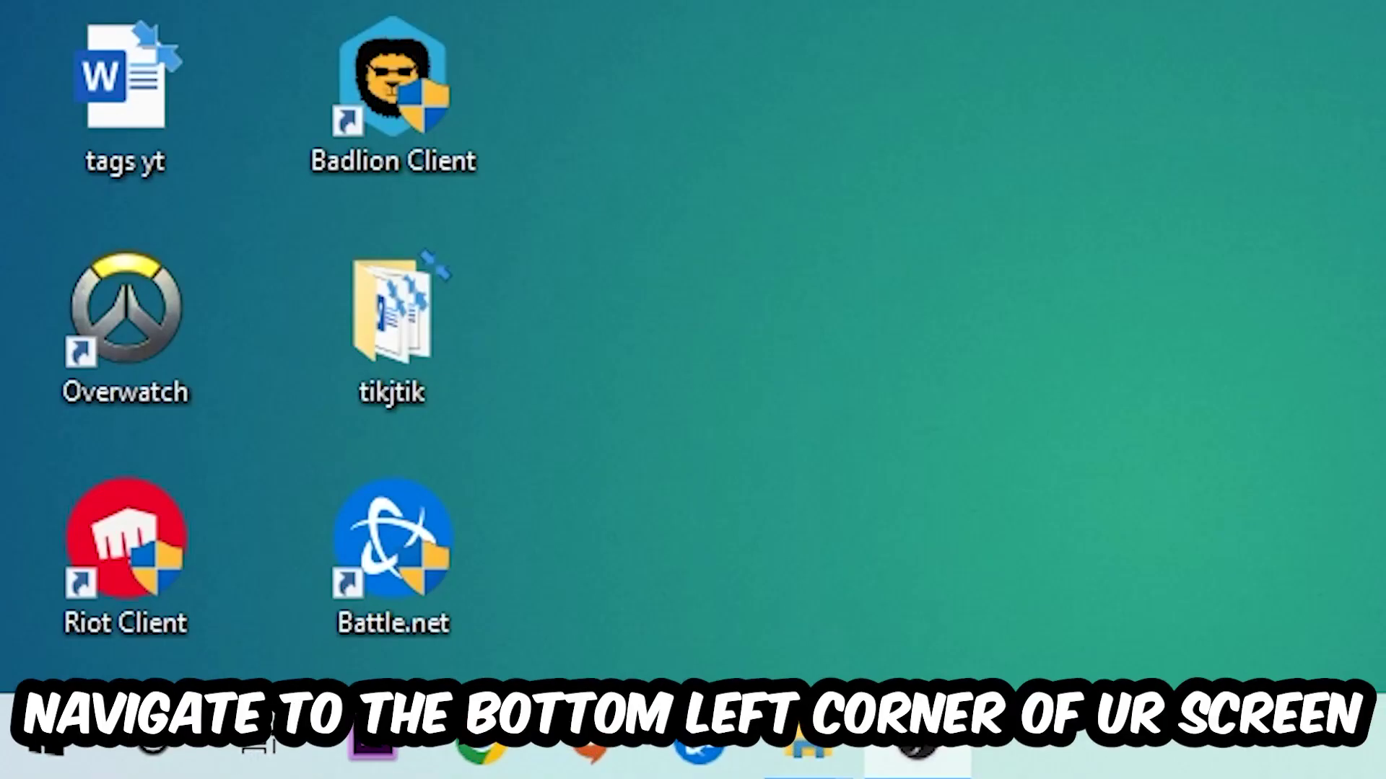
# Step: Confirm in Update & Security that Windows is up to date, then close Settings
pyautogui.click(44, 740)
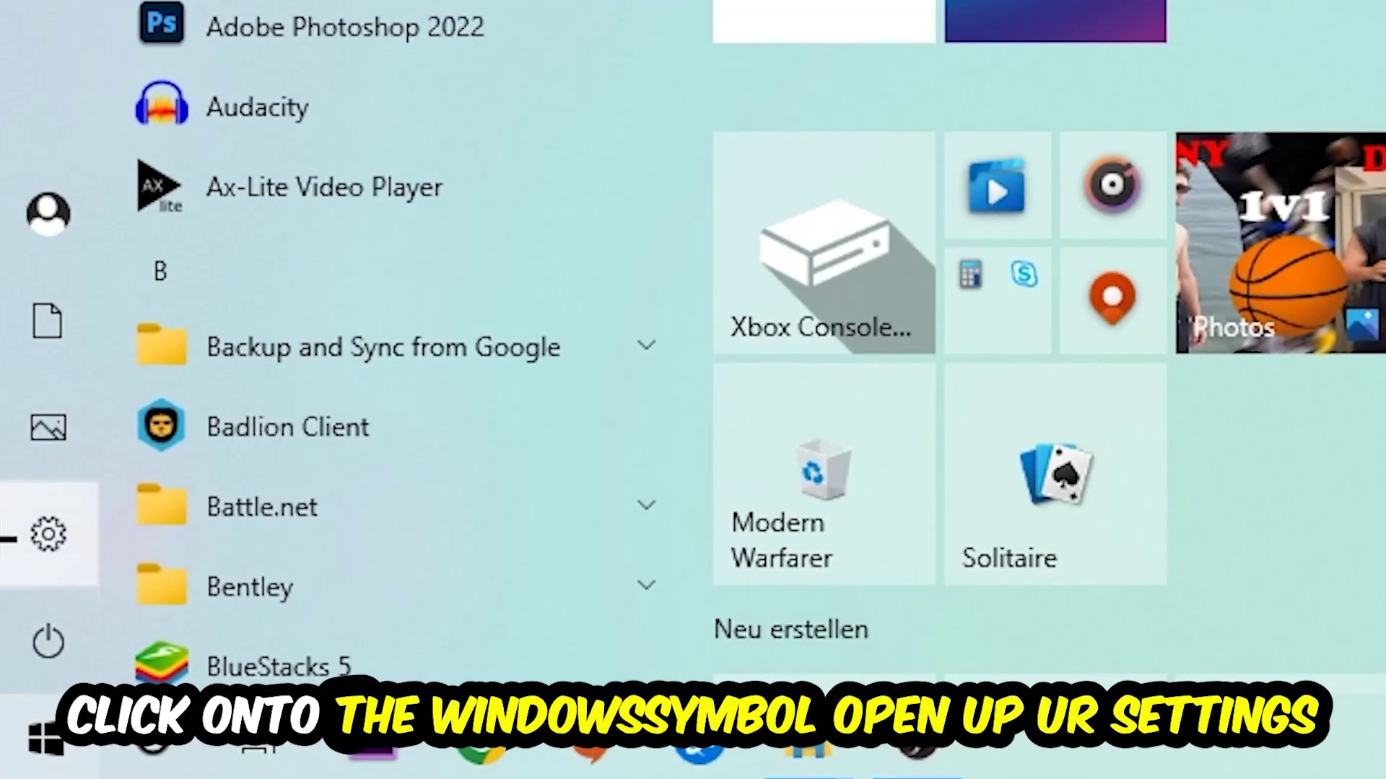
pyautogui.click(48, 534)
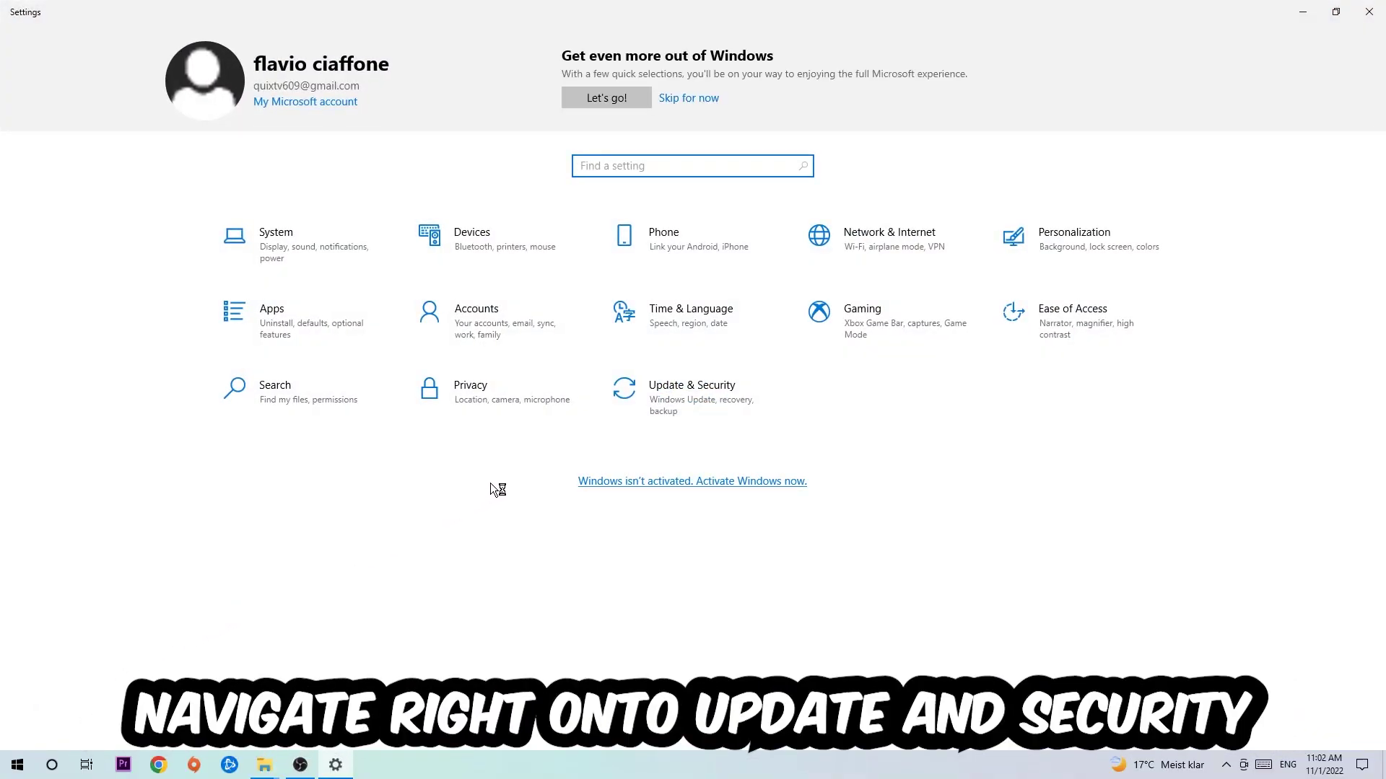
pyautogui.click(633, 399)
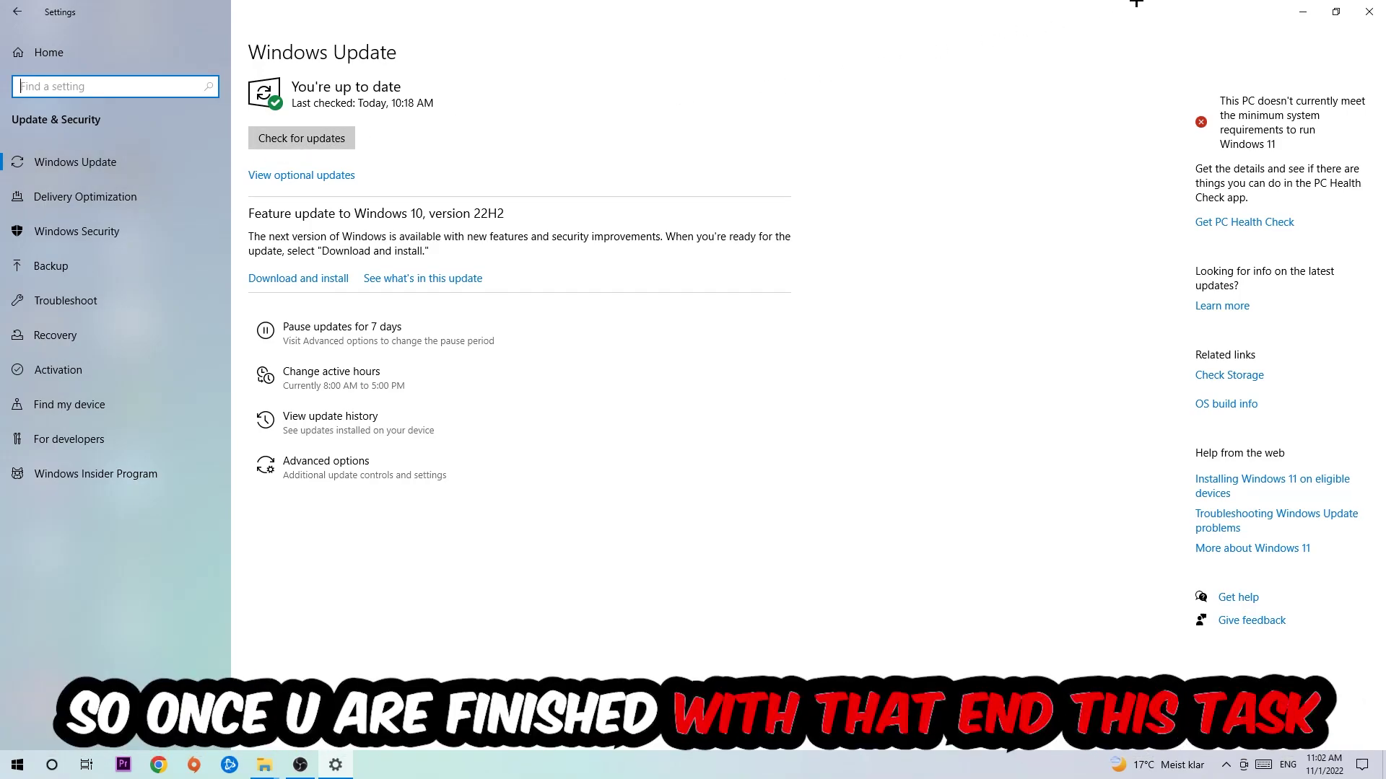
pyautogui.click(1369, 11)
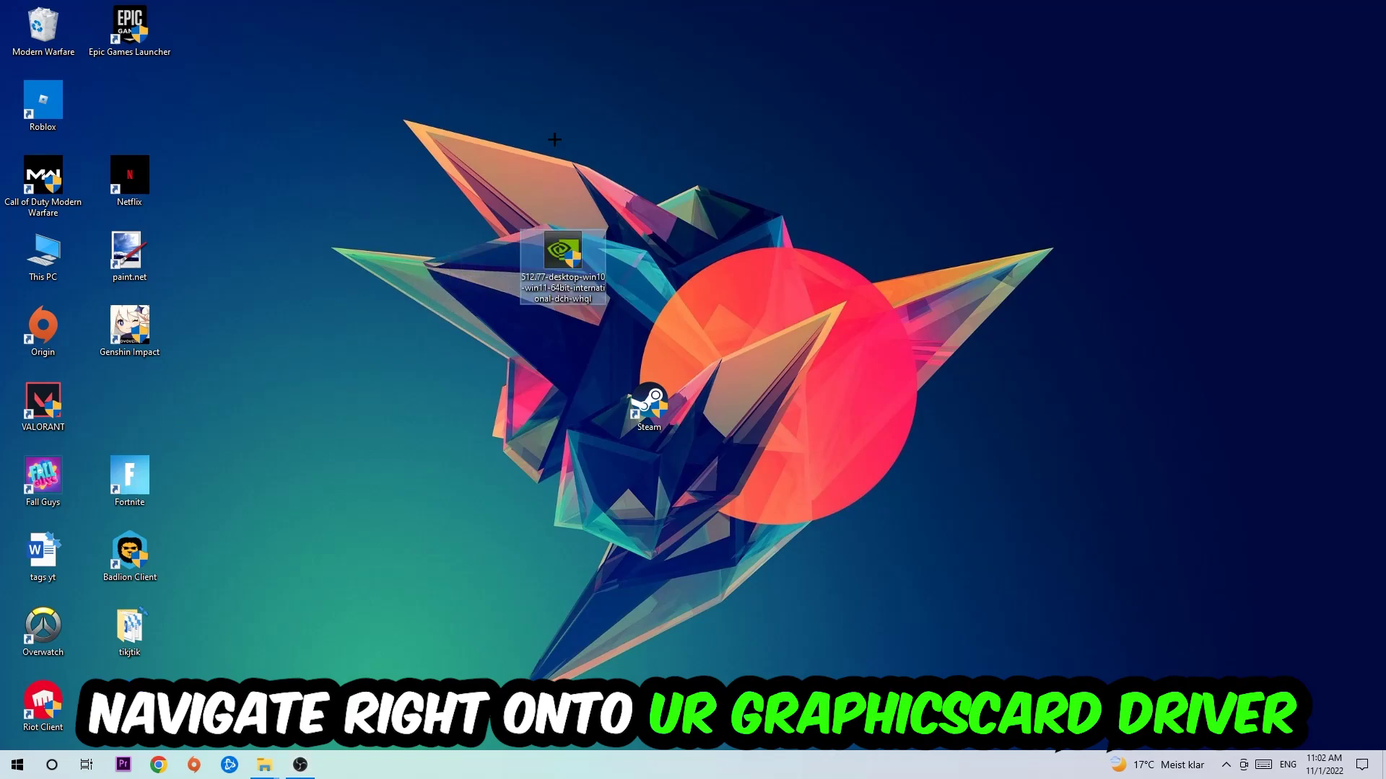
# Step: Drag the NVIDIA driver installer icon from the left column to near the desktop centre
pyautogui.moveTo(129, 404); pyautogui.dragTo(737, 261)
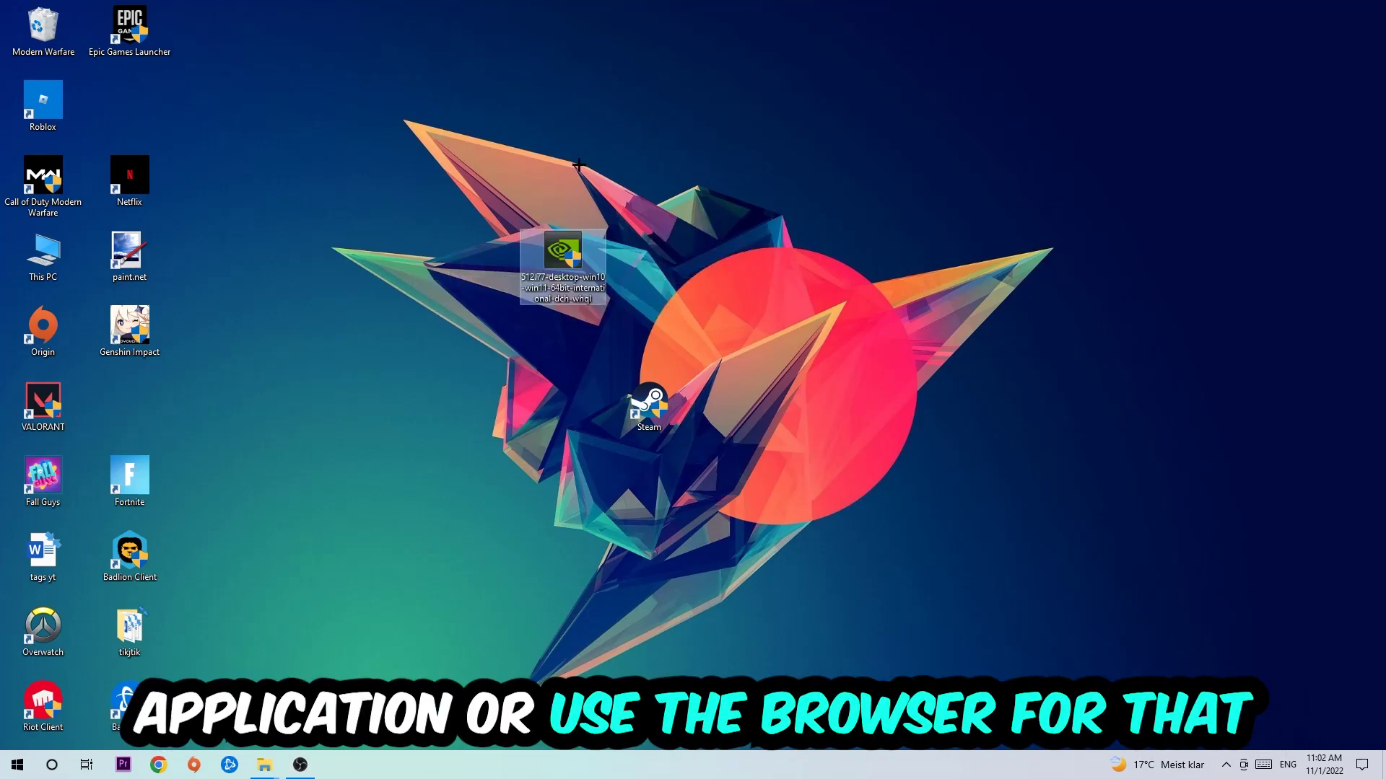
pyautogui.moveTo(702, 129); pyautogui.dragTo(574, 166)
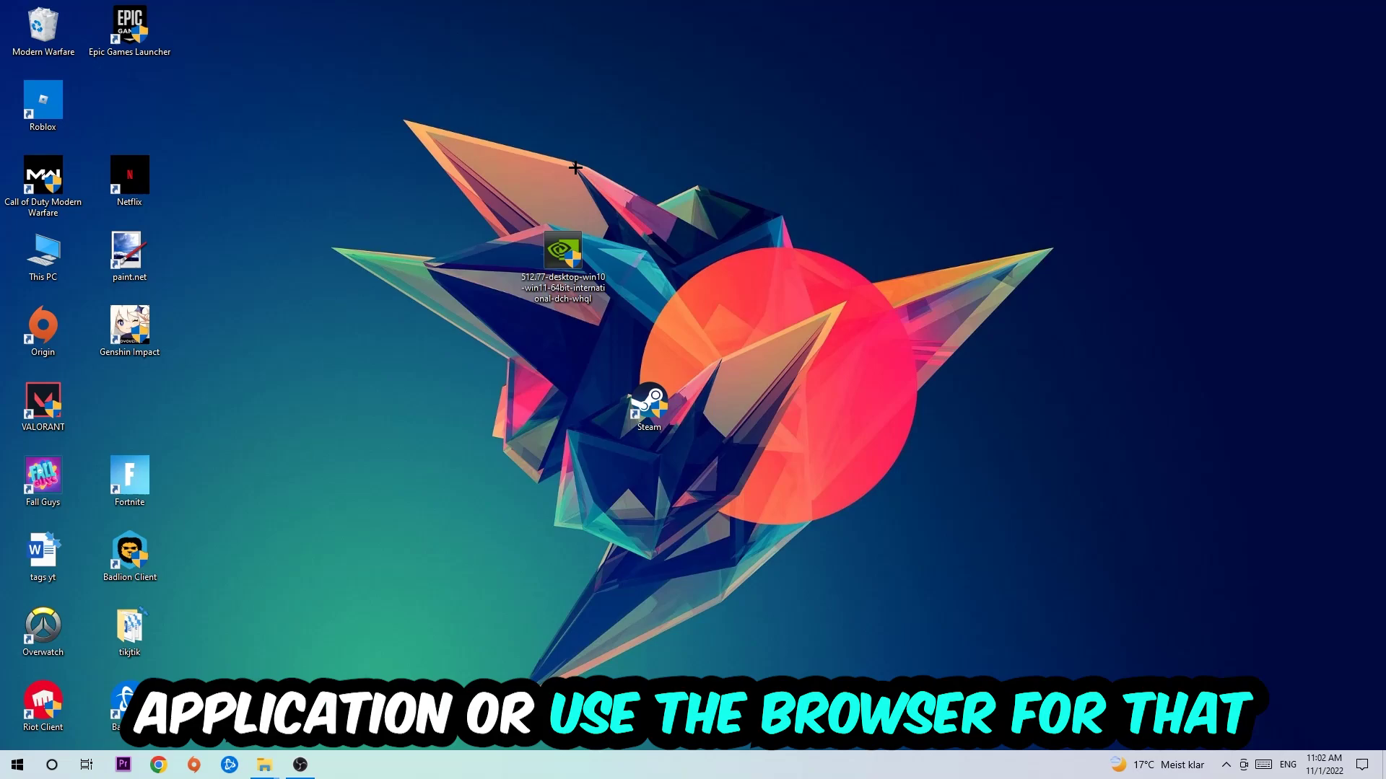